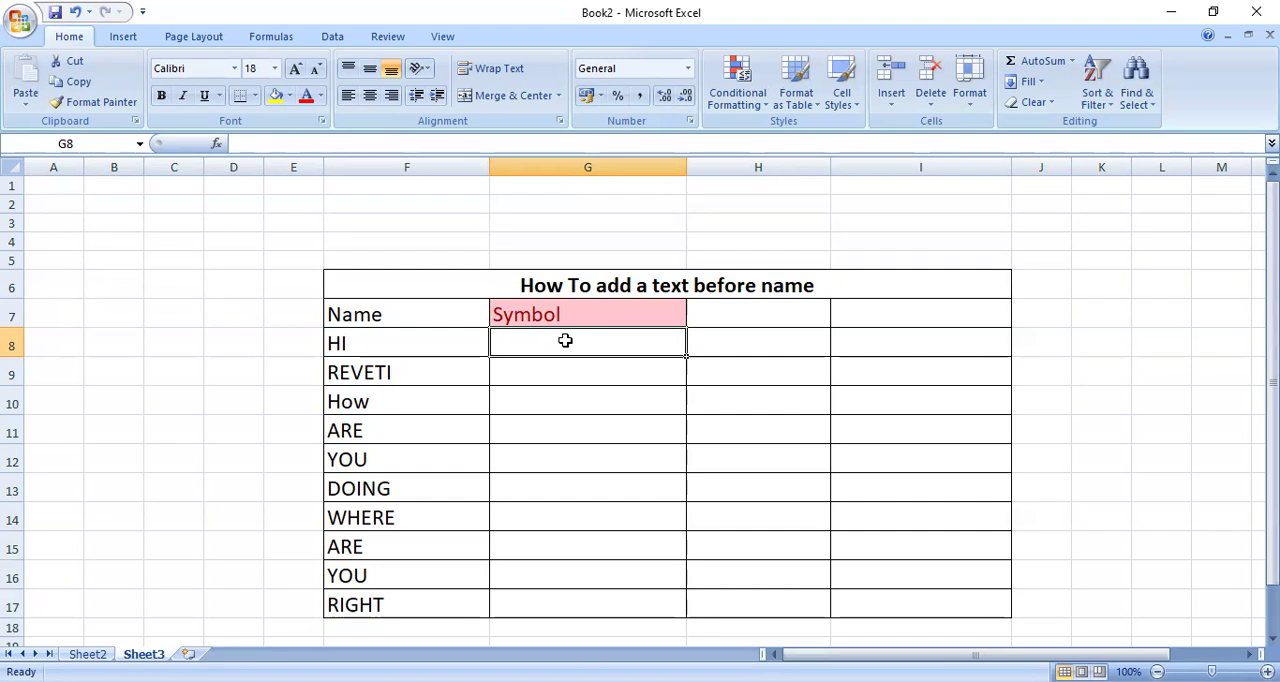
# - Enter the formula ="$"&F8 in cell G8 and fill it down through G17 to put a dollar sign before each name
pyautogui.write('=')
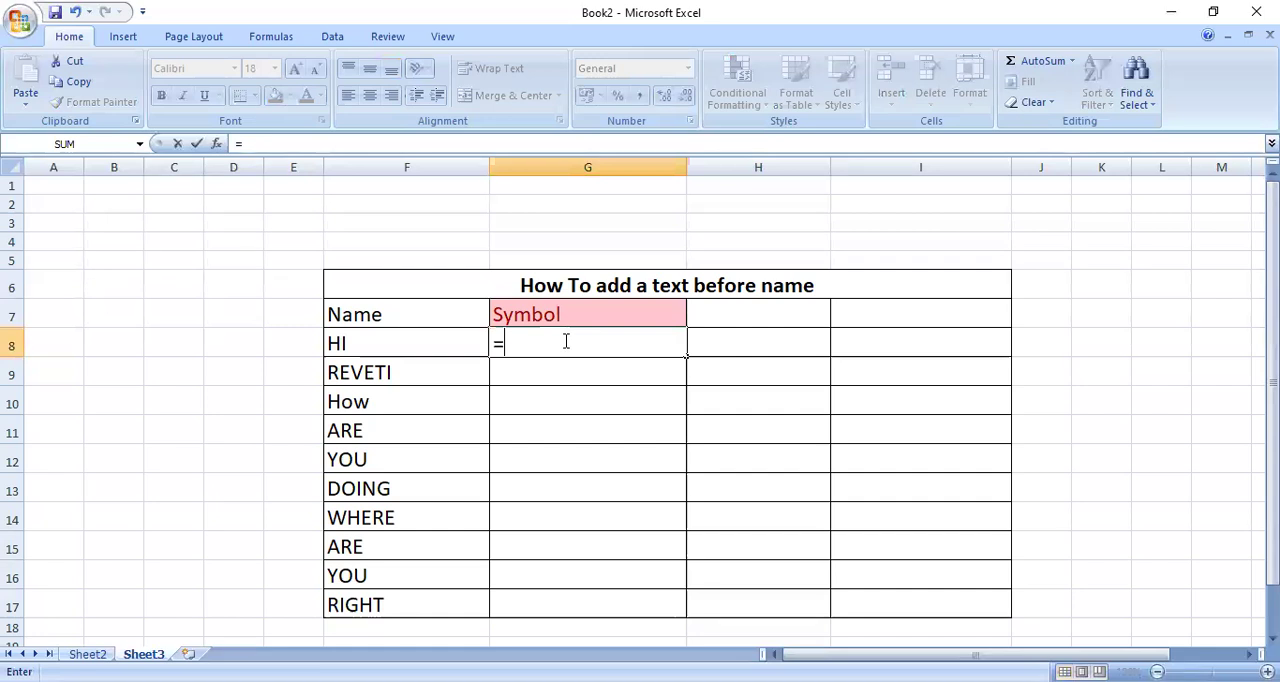
pyautogui.write('"$"&')
pyautogui.click(424, 349)
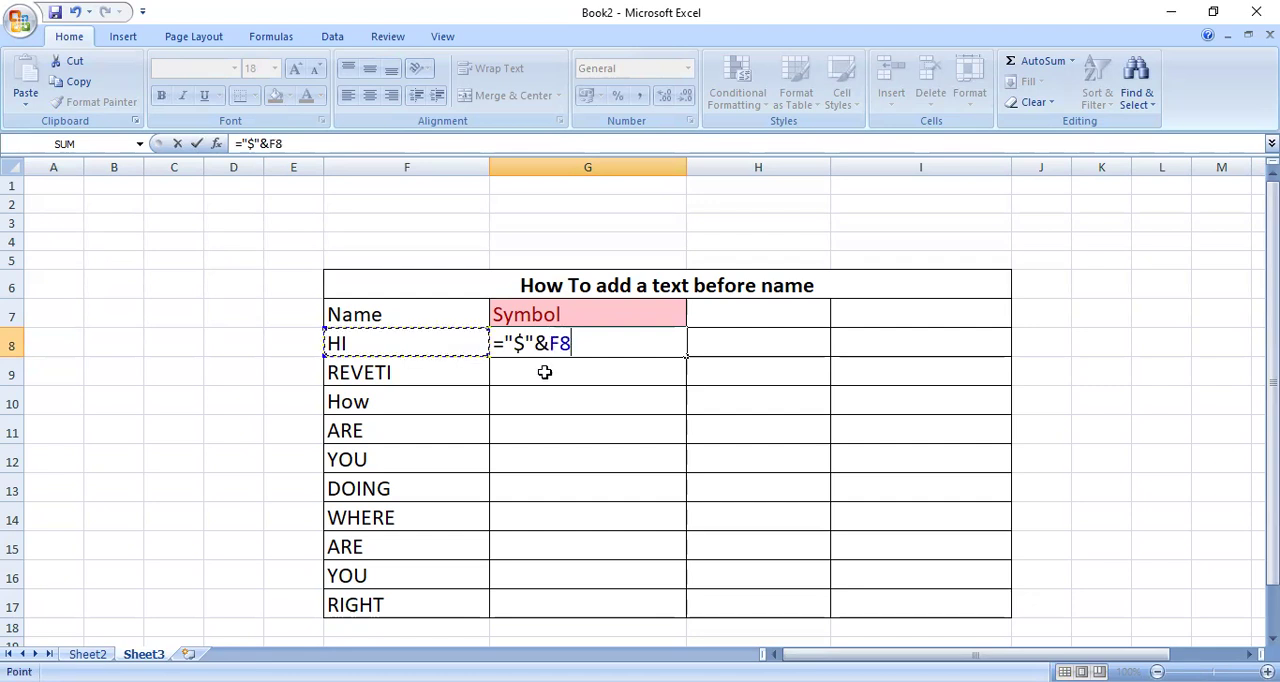
pyautogui.press('Return')
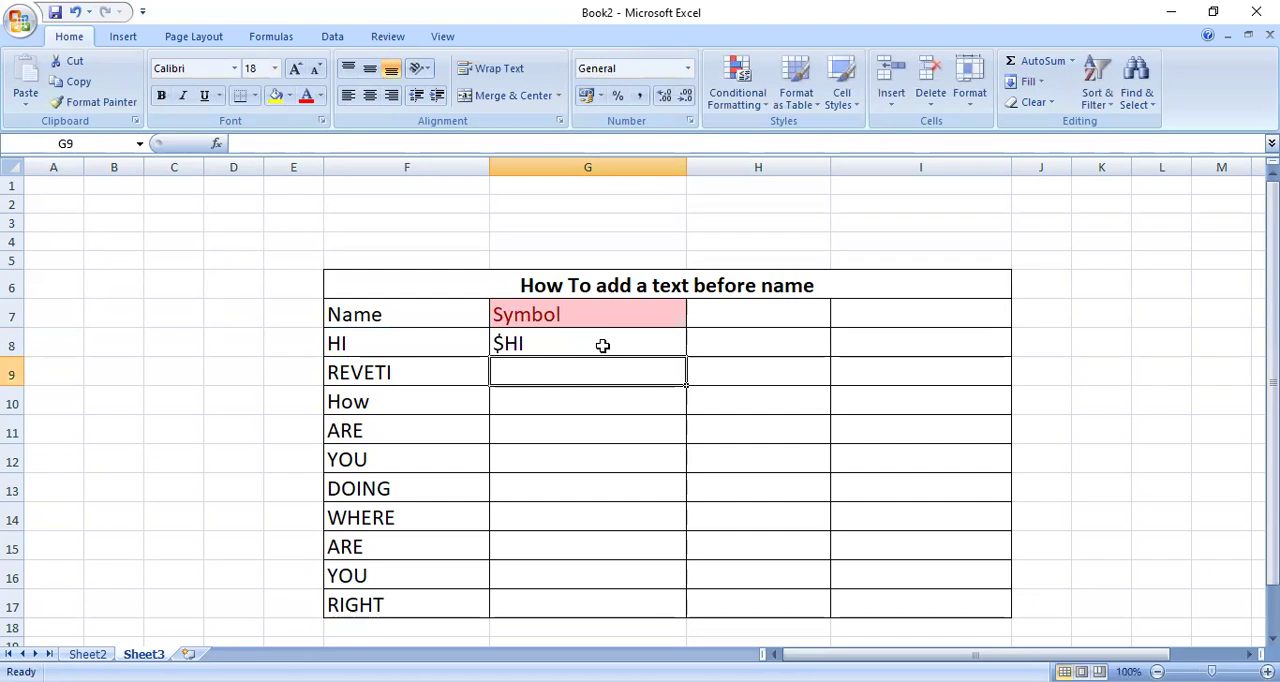
pyautogui.click(602, 345)
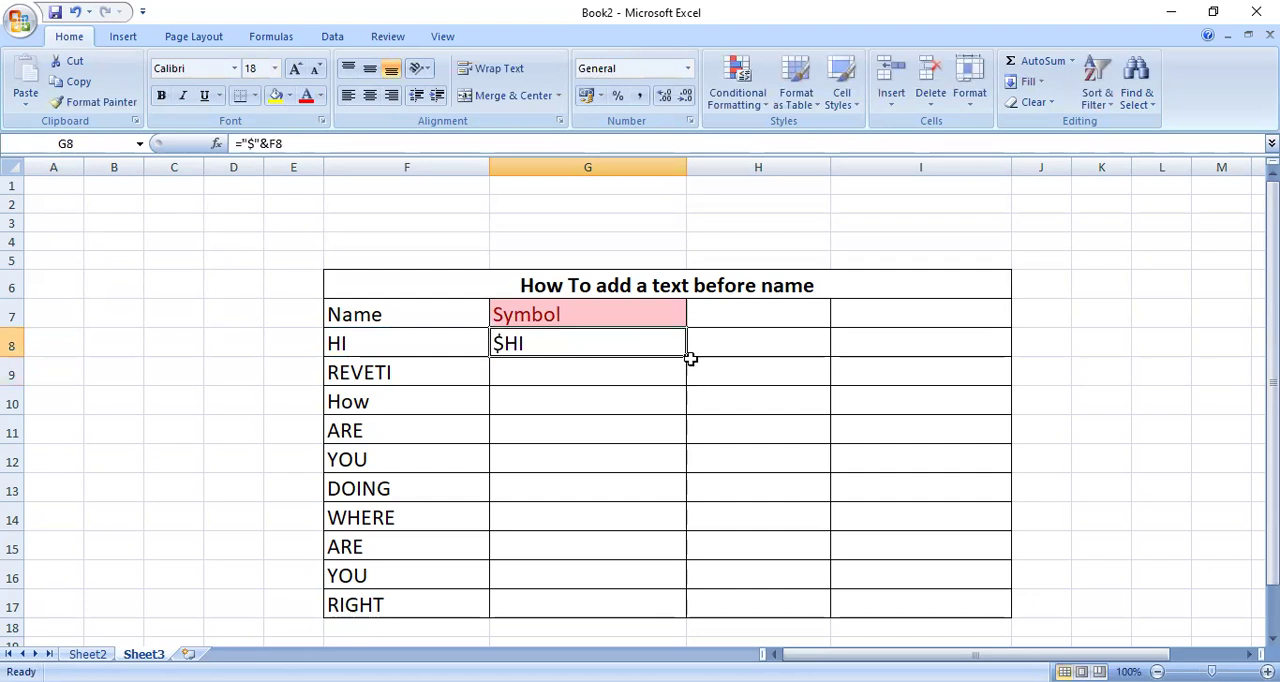
pyautogui.moveTo(688, 357); pyautogui.dragTo(654, 622)
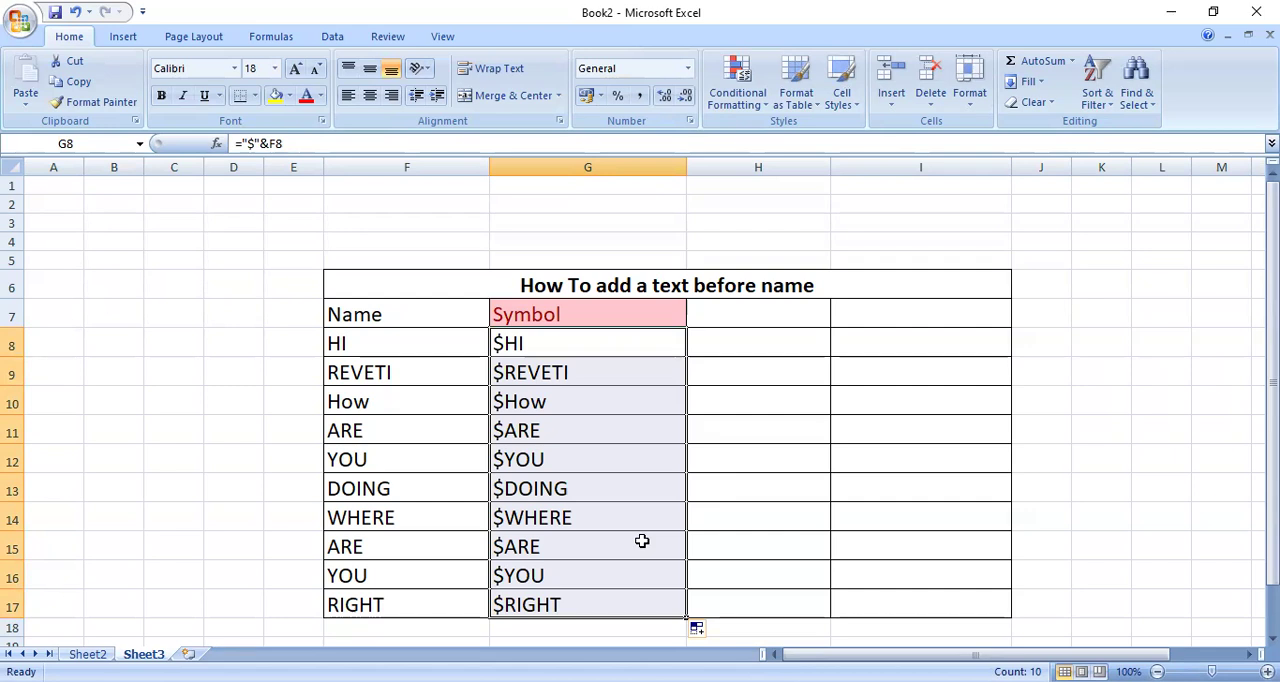
# - Enter the formula =F8&"$" in cell H8 and fill it down through H17 to append a dollar sign to each name
pyautogui.click(758, 346)
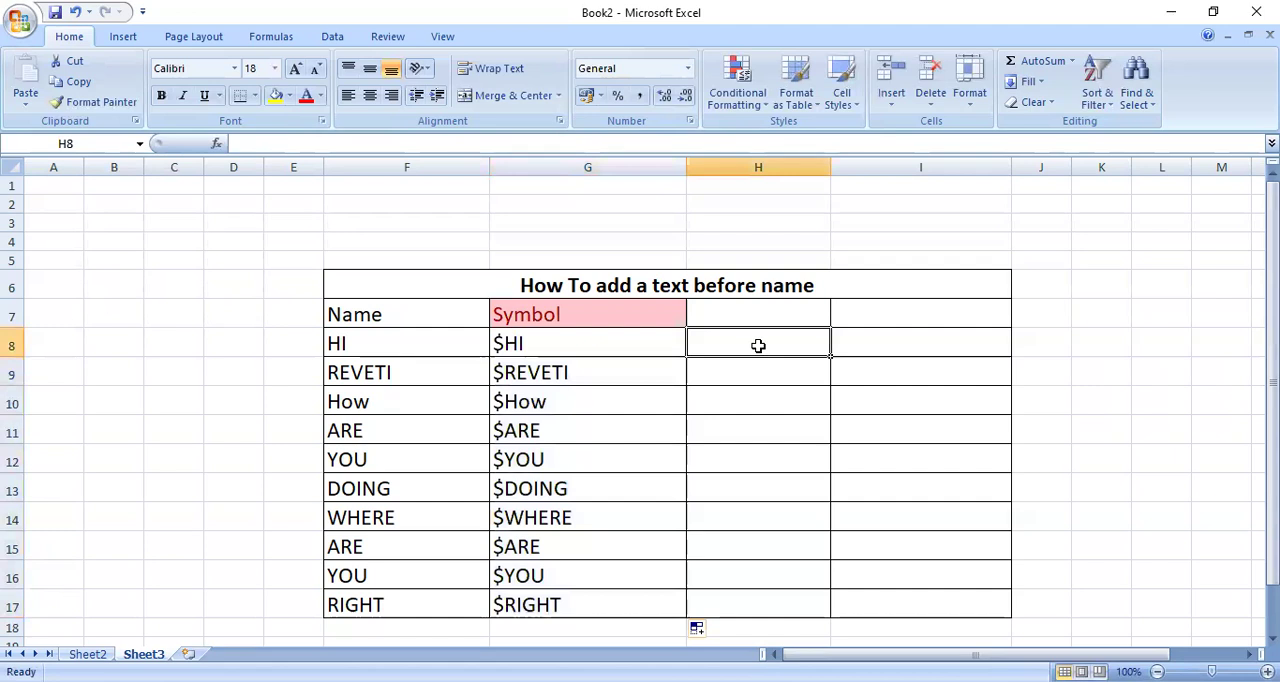
pyautogui.write('=')
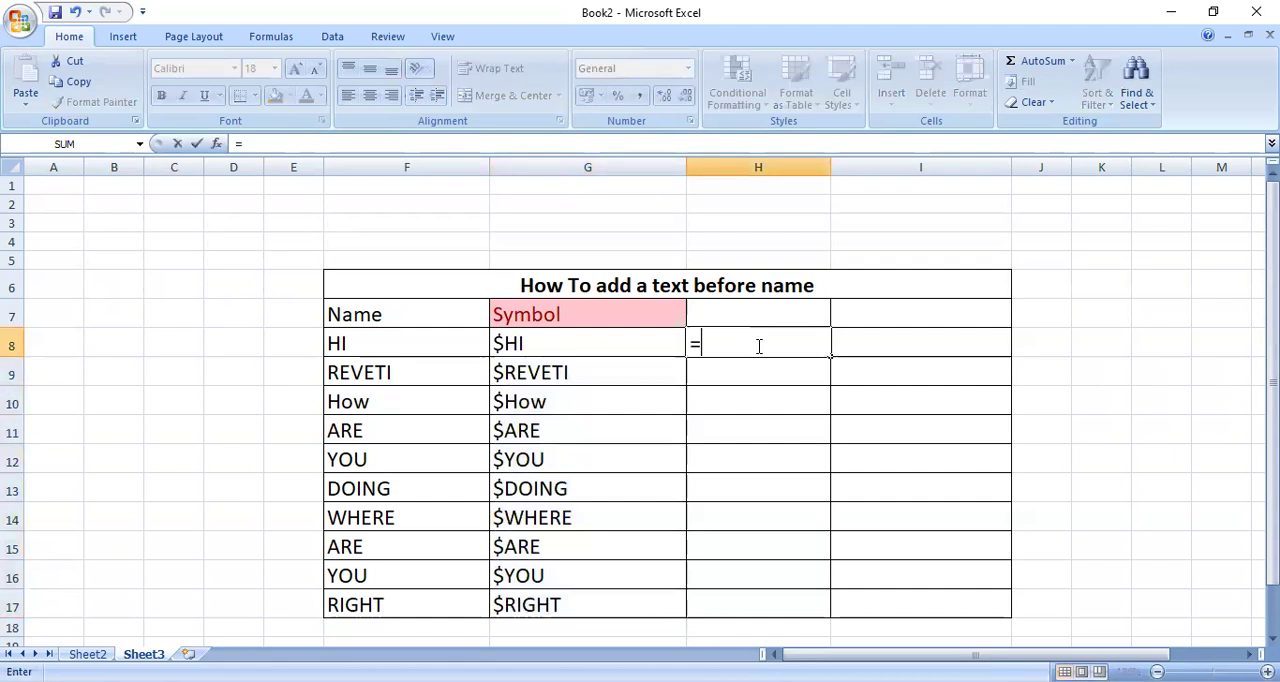
pyautogui.click(439, 347)
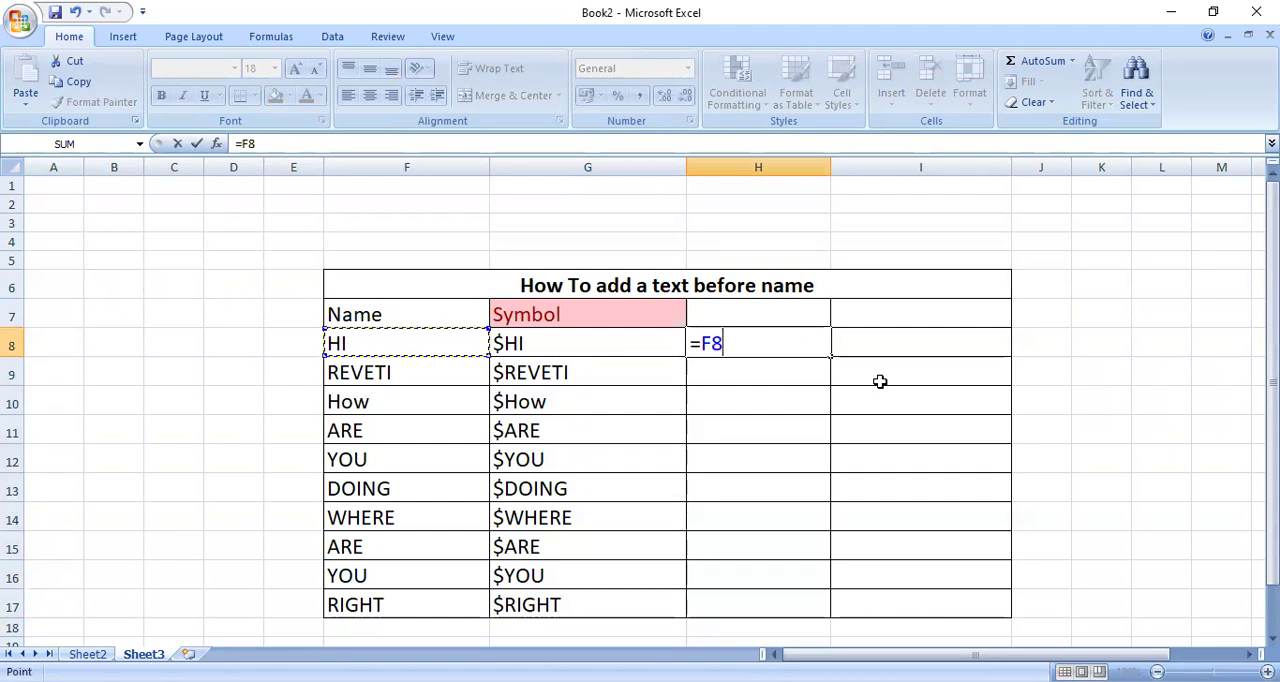
pyautogui.write('&"$"')
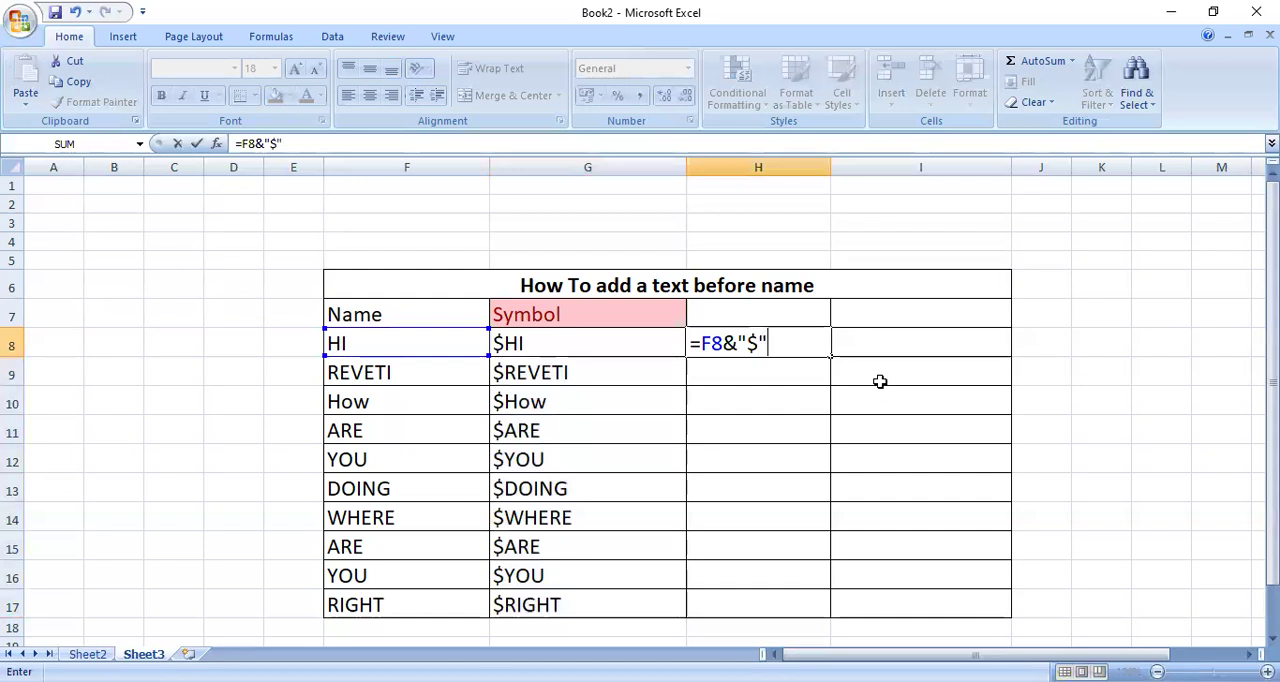
pyautogui.press('Return')
pyautogui.press('Up')
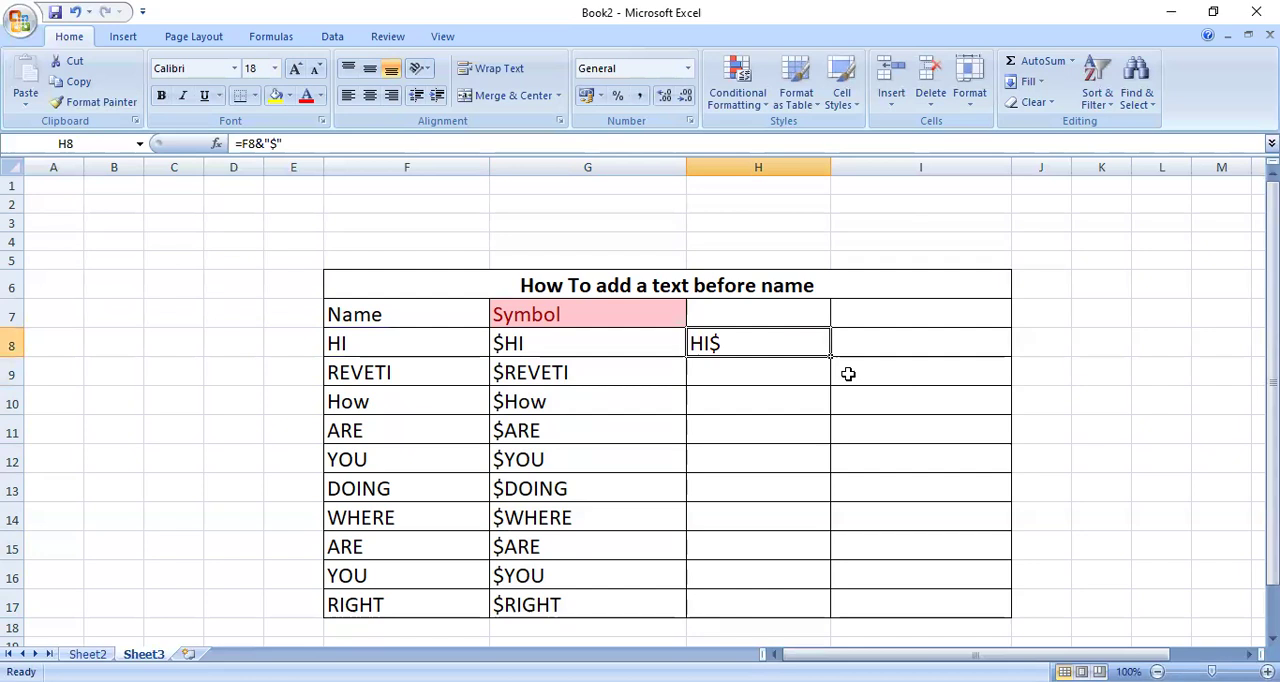
pyautogui.moveTo(830, 357); pyautogui.dragTo(833, 610)
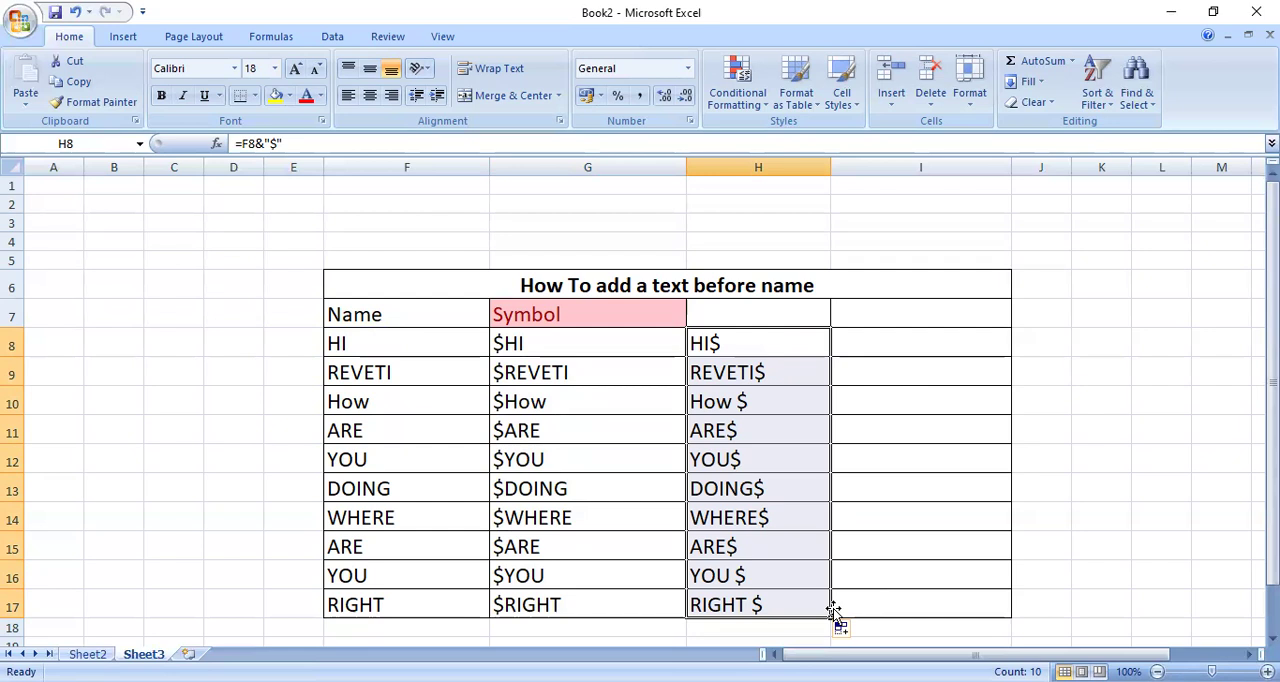
# - Extend the appended dollar-sign formula in column H one more row, down to H18
pyautogui.moveTo(833, 609); pyautogui.dragTo(830, 637)
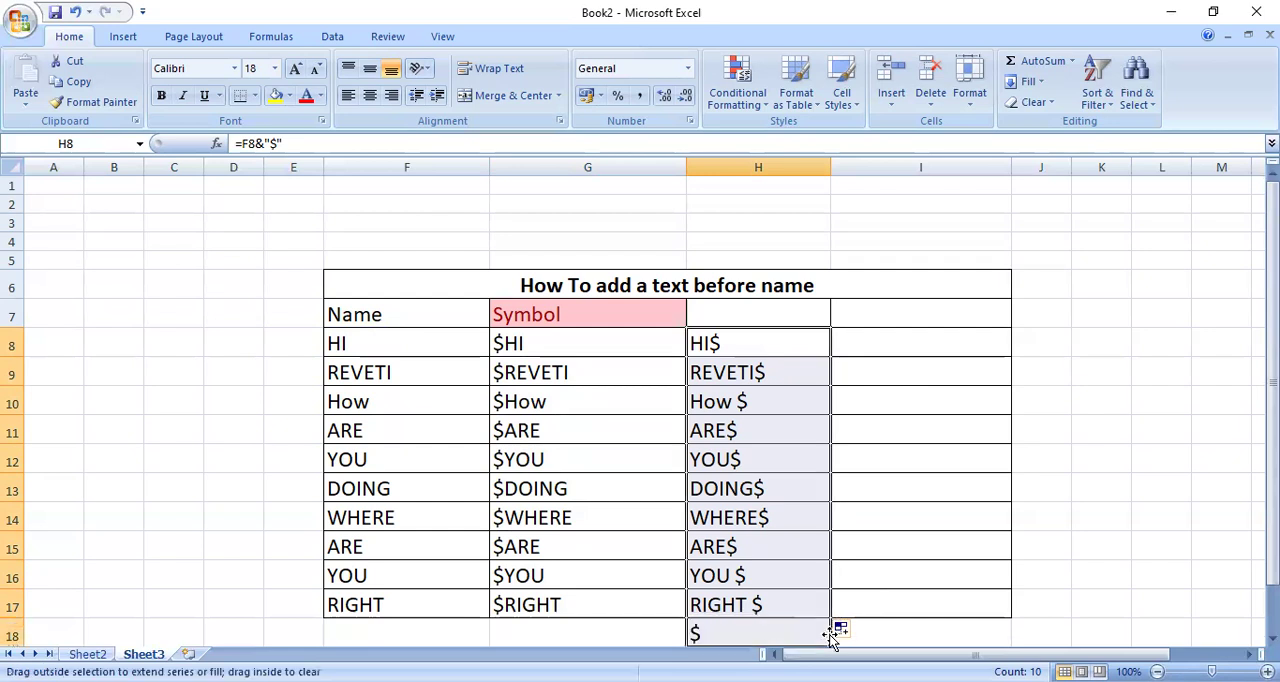
pyautogui.click(860, 603)
pyautogui.press('Return')
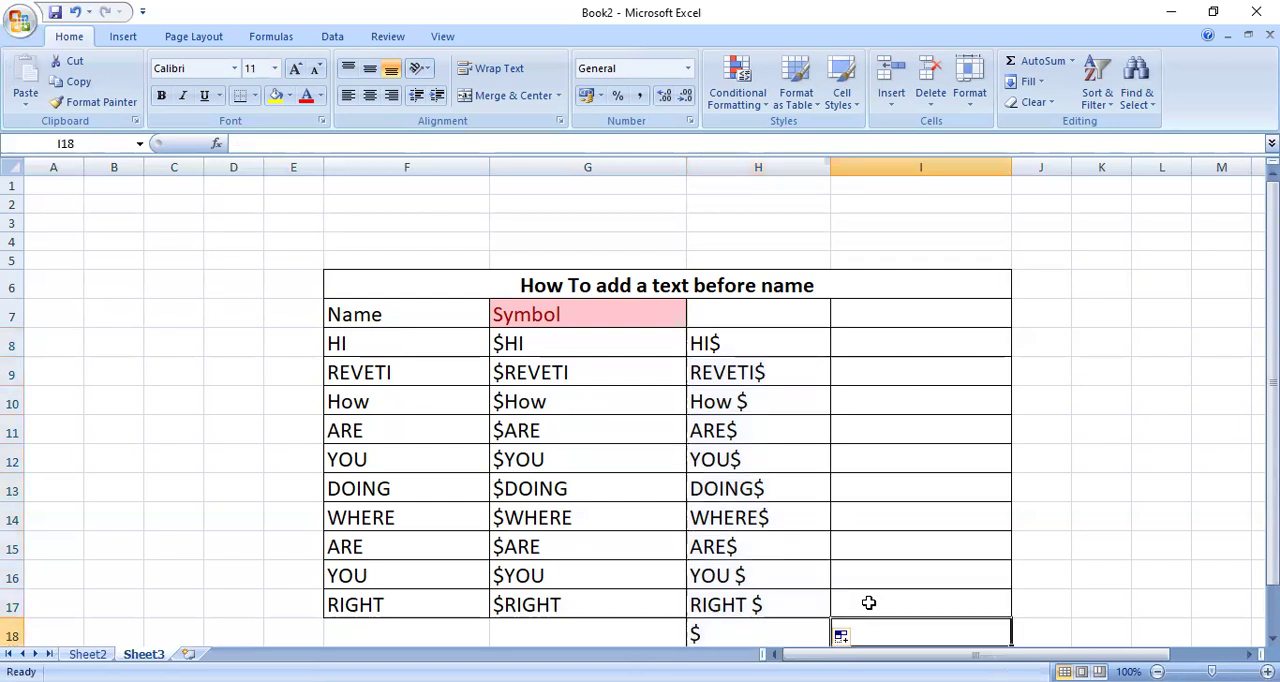
pyautogui.press('Return')
pyautogui.press('Return')
pyautogui.click(706, 597)
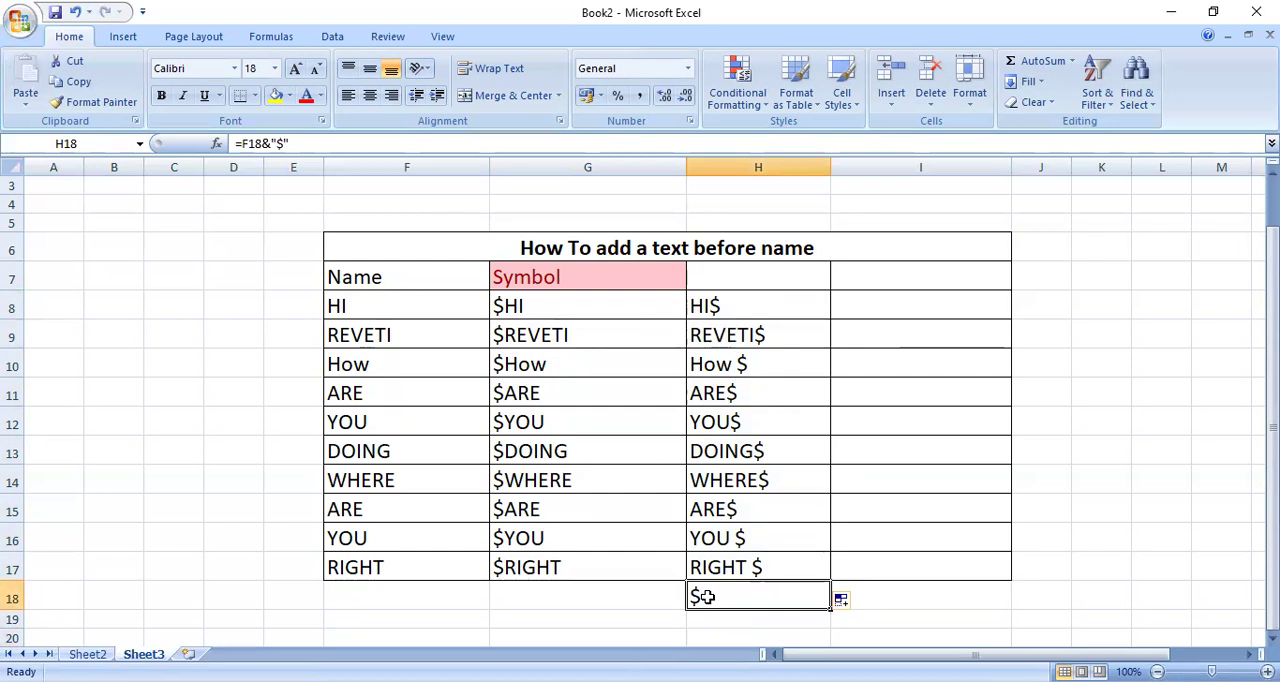
# - Add the entry hi in cell F18, directly below the last name in the list
pyautogui.click(455, 597)
pyautogui.write('hi')
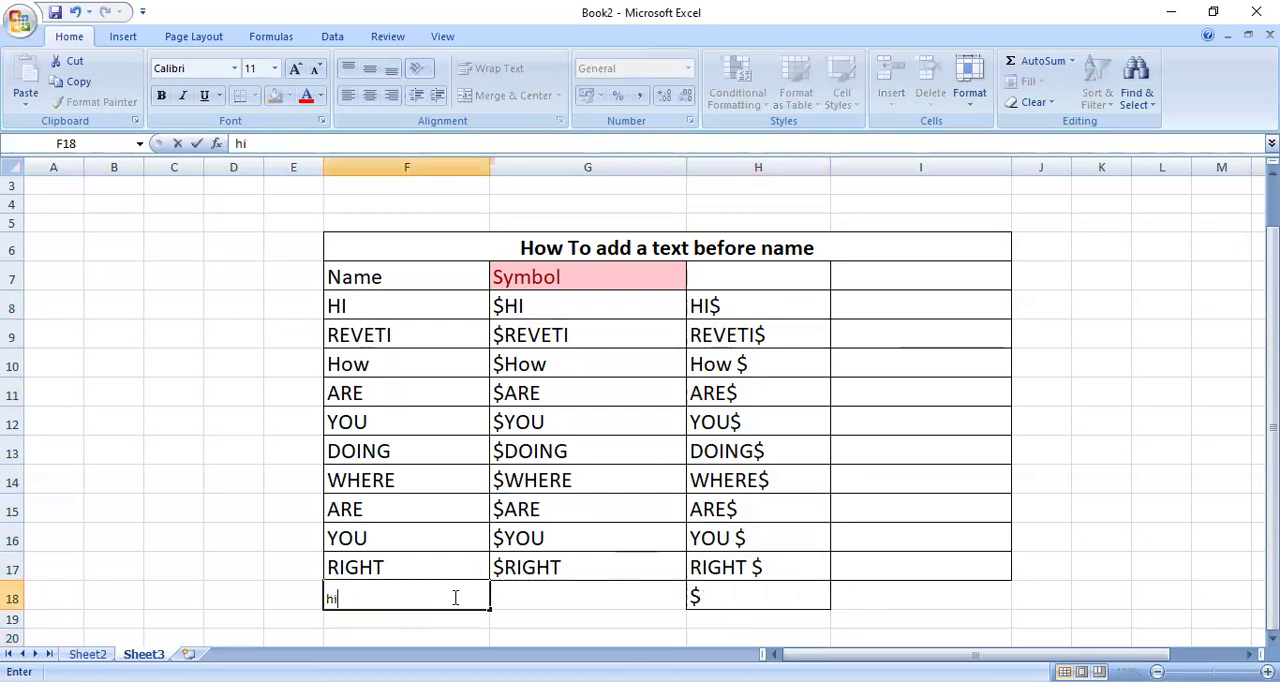
pyautogui.press('Tab')
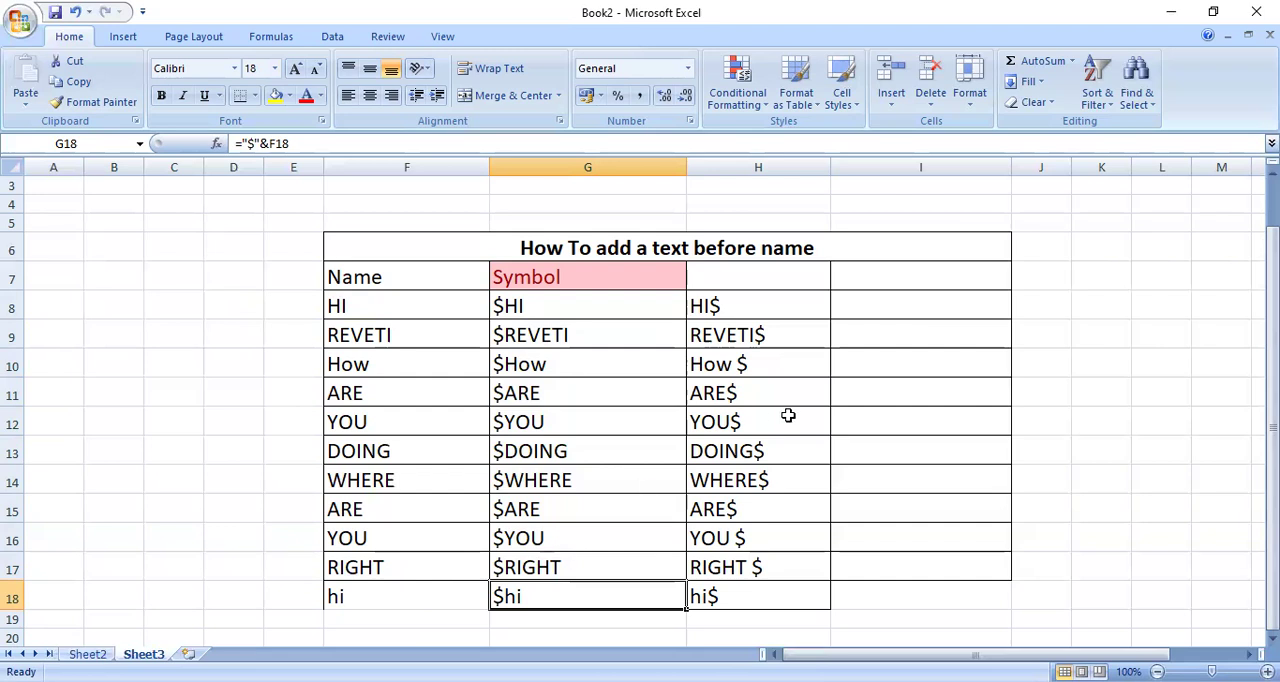
# - Enter the formula =F8&CHAR(153) in cell I8 and fill it down through I17 to append a trademark symbol to each name
pyautogui.click(900, 303)
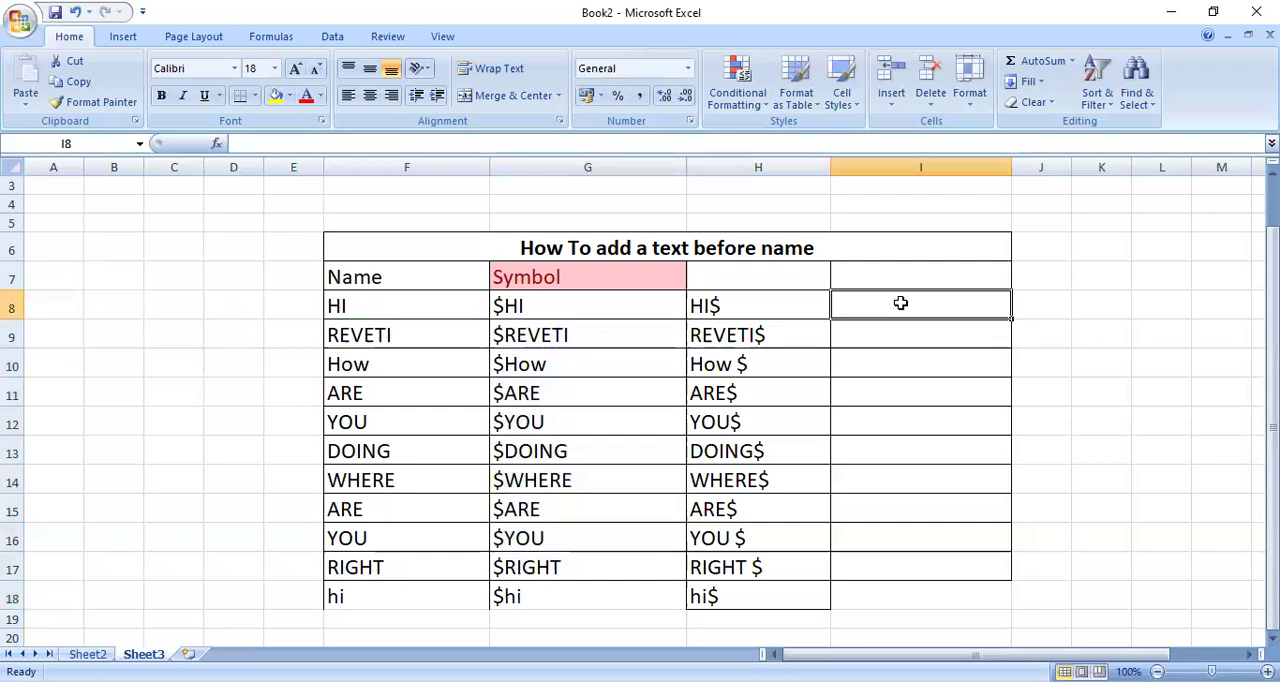
pyautogui.write('=')
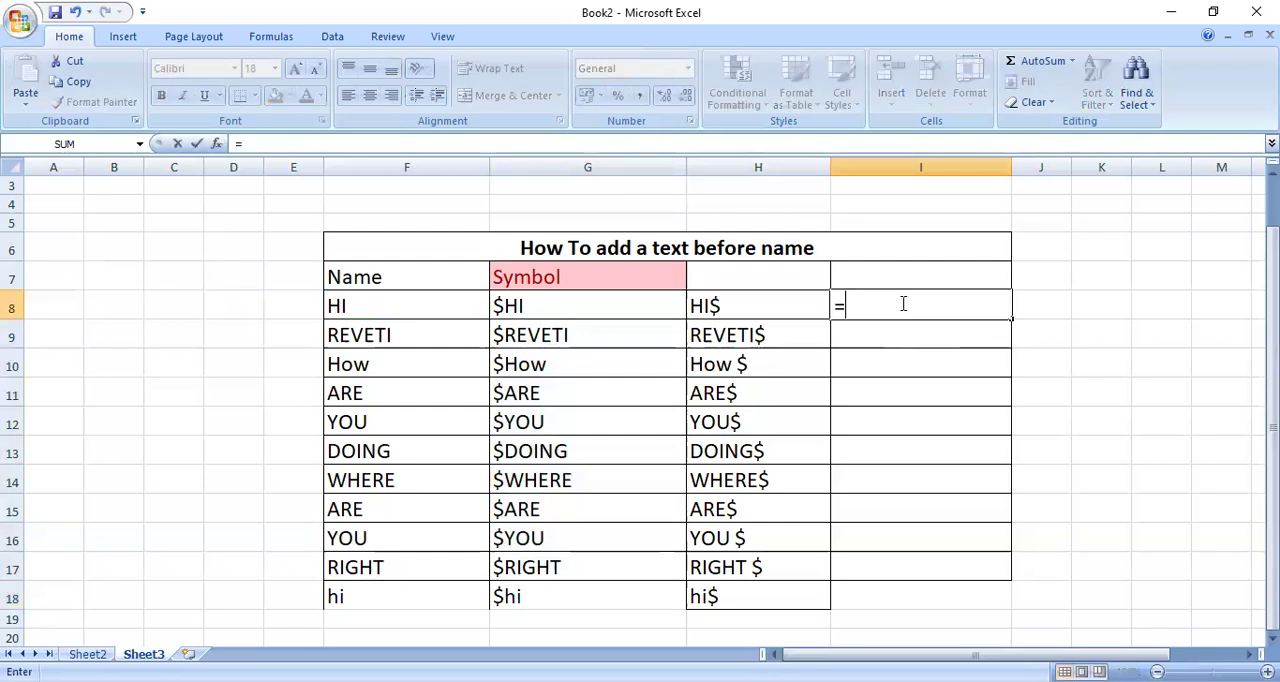
pyautogui.click(419, 311)
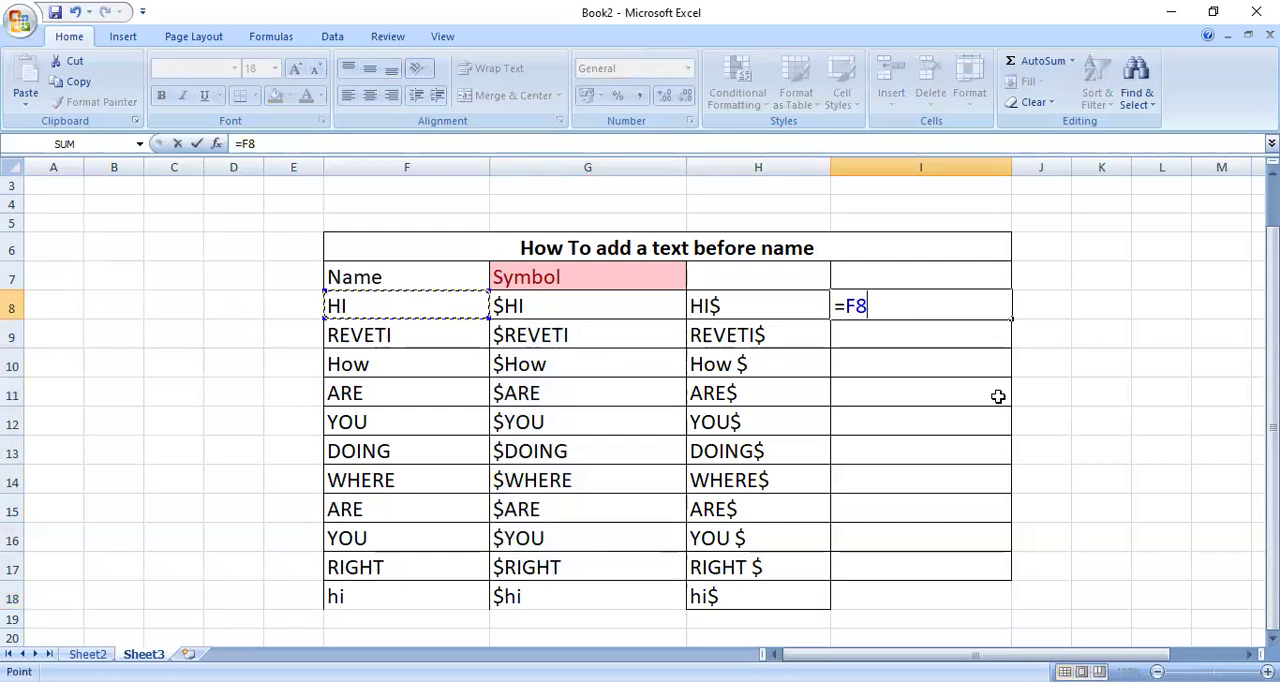
pyautogui.write('&CHAR(')
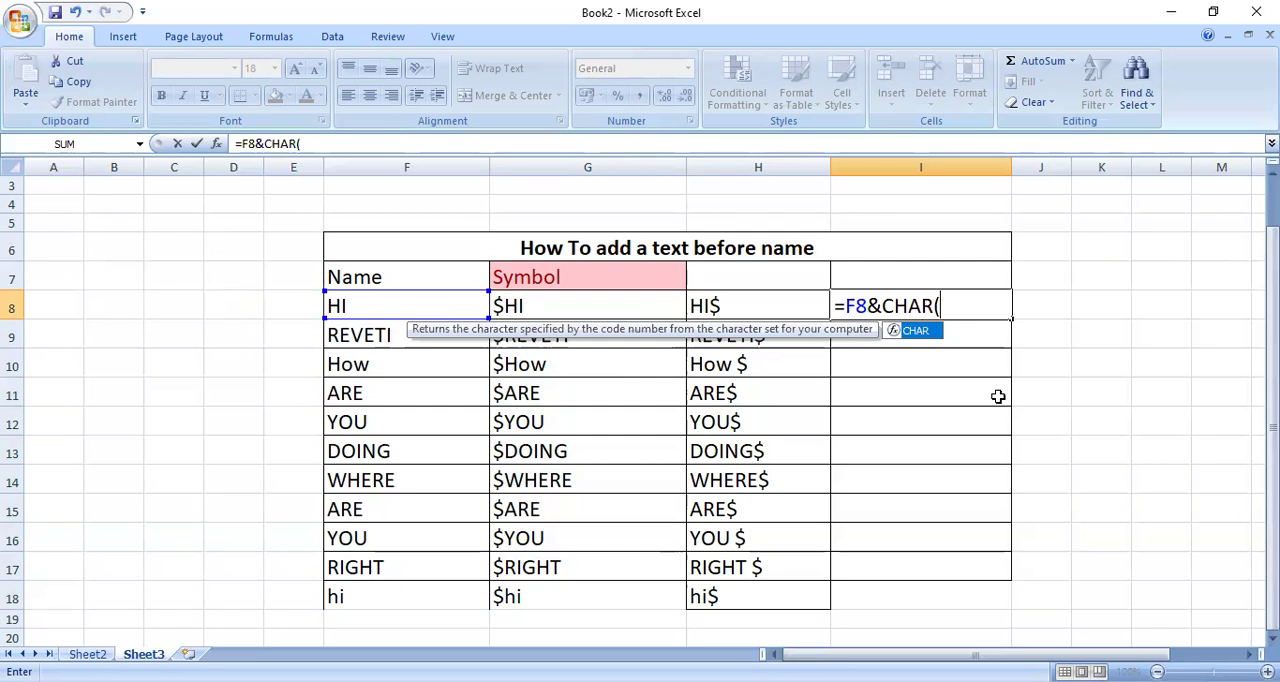
pyautogui.write('1')
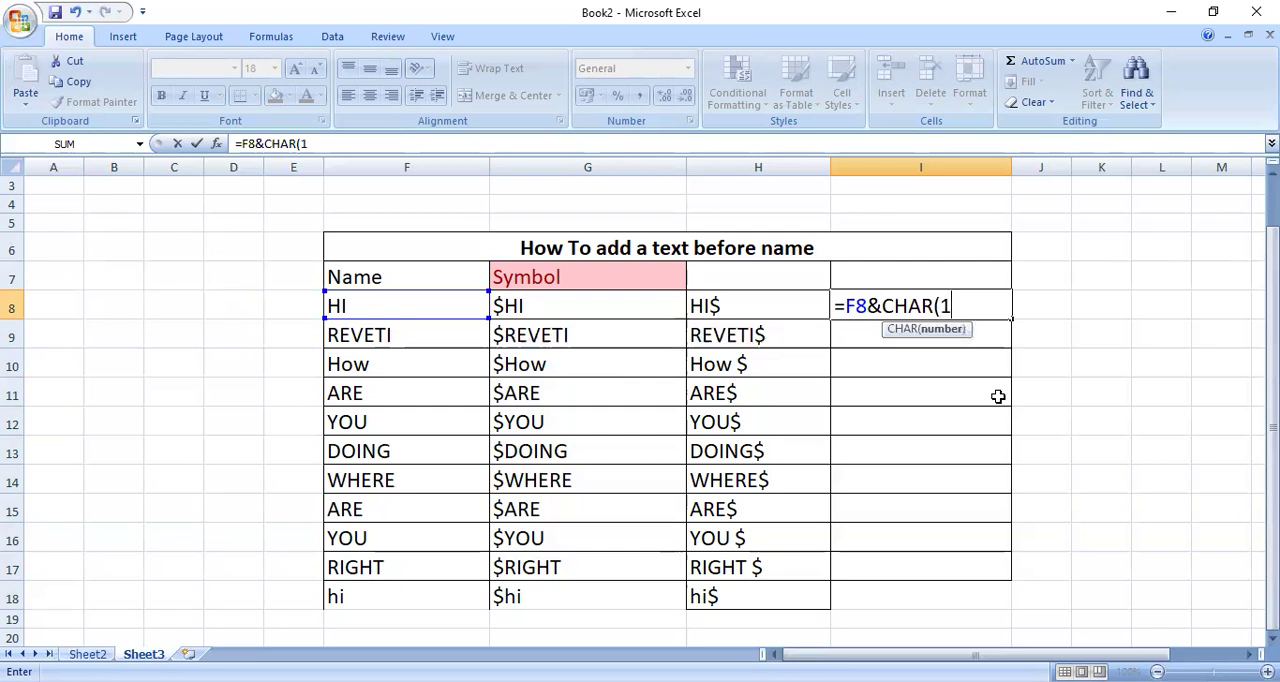
pyautogui.write('53)')
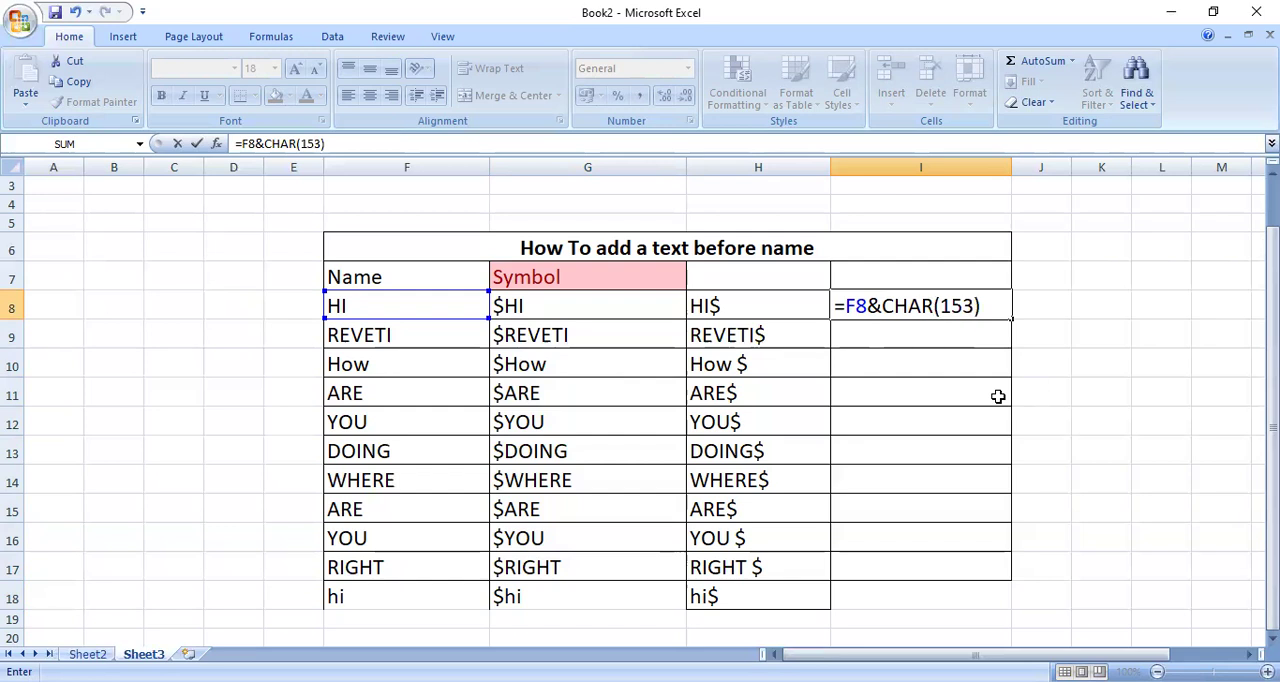
pyautogui.press('Return')
pyautogui.press('Up')
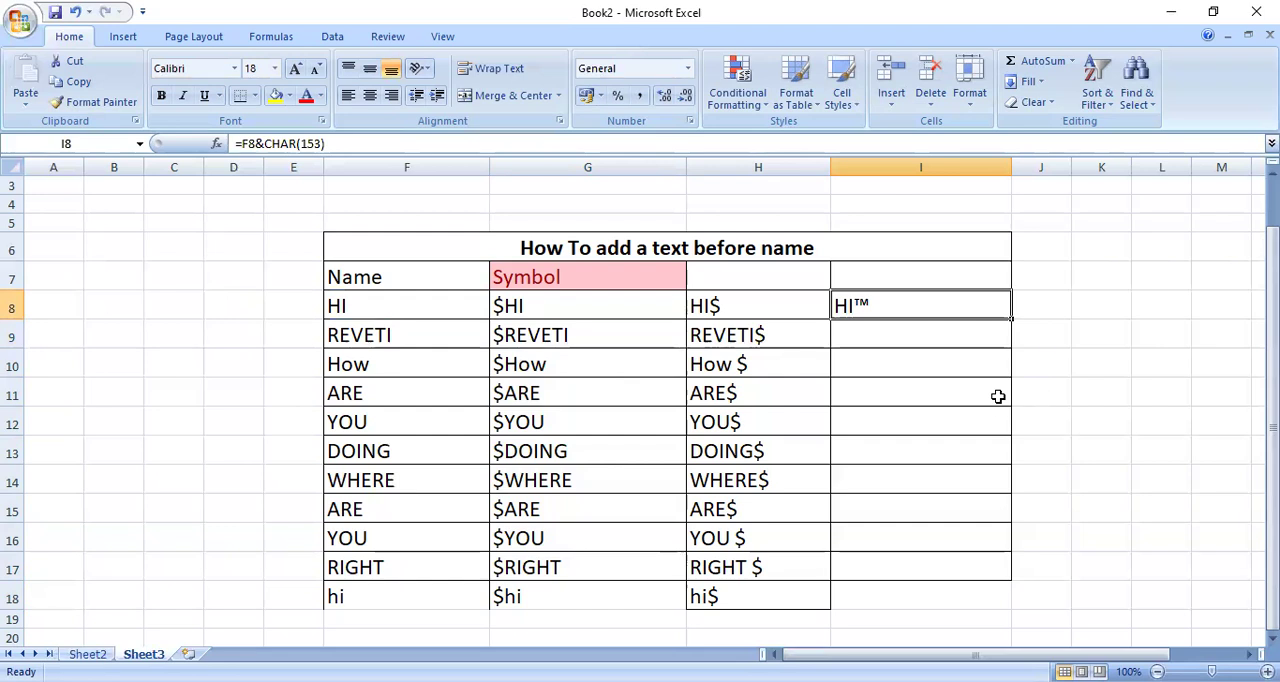
pyautogui.moveTo(1011, 319); pyautogui.dragTo(1006, 499)
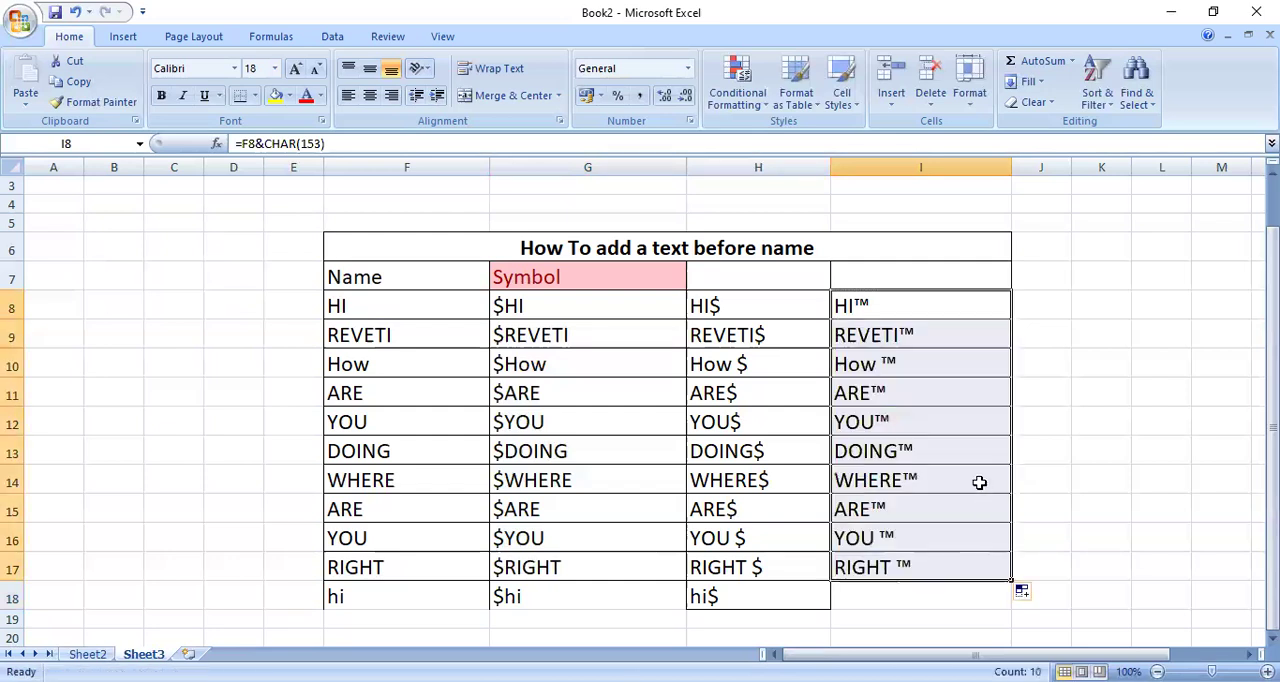
pyautogui.click(977, 446)
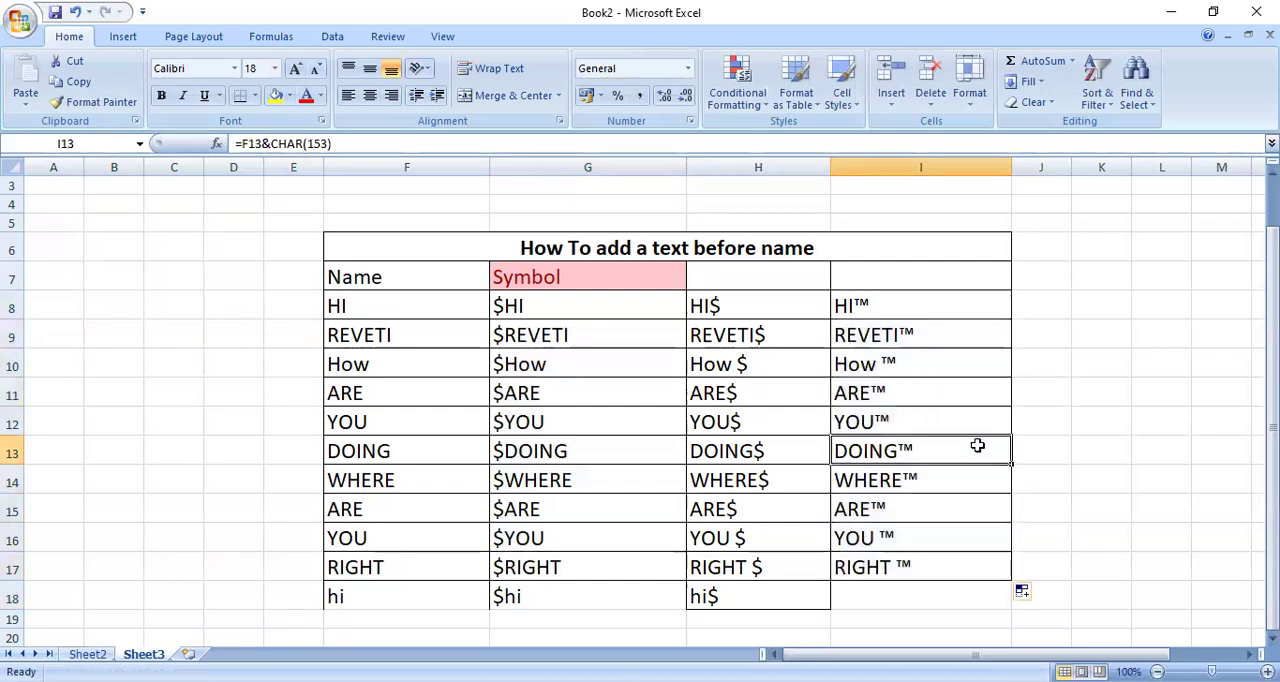